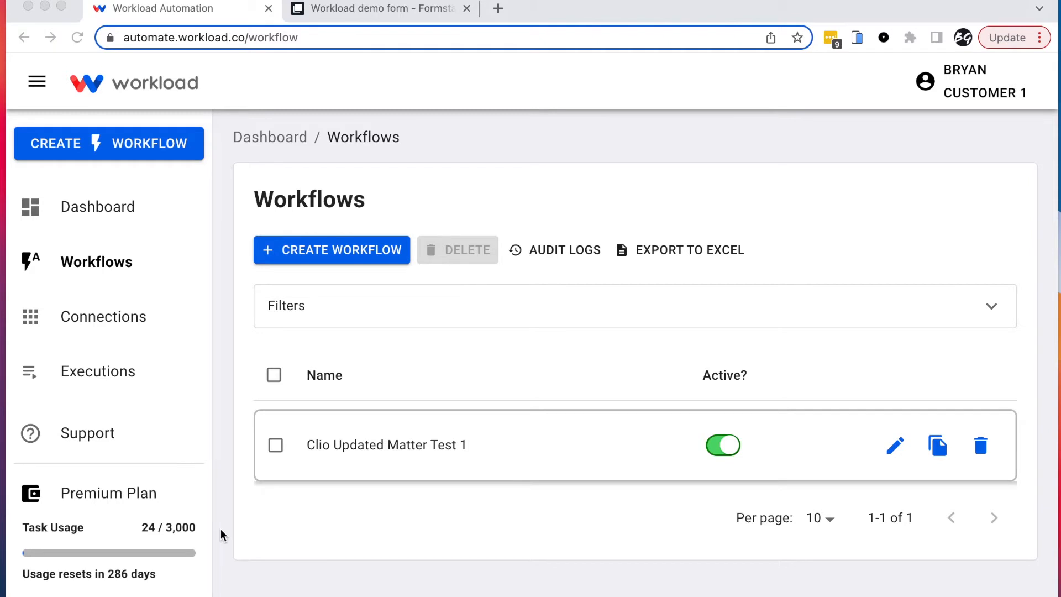
Step: Create a new workflow and retitle it from Untitled Workflow to 'Formstack Trigger Demo'
click(97, 149)
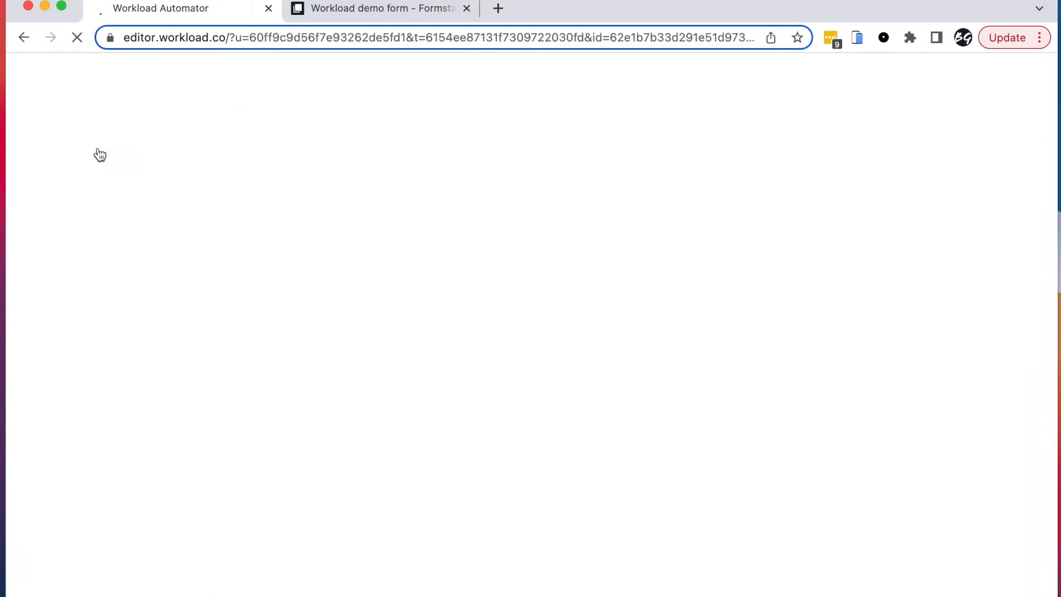
click(214, 79)
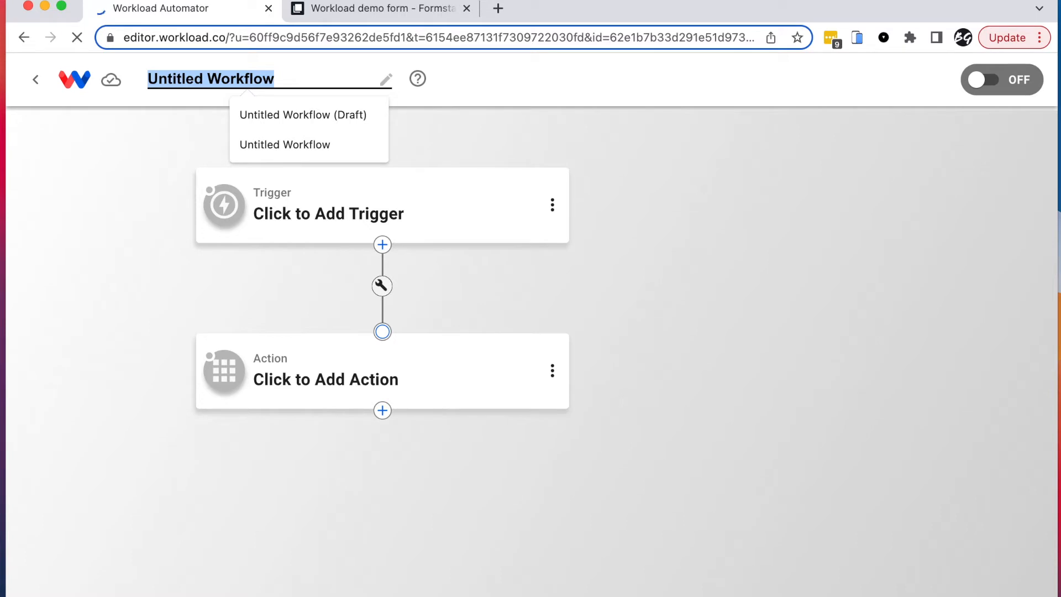
text(Formstack Trigger)
text(Demo)
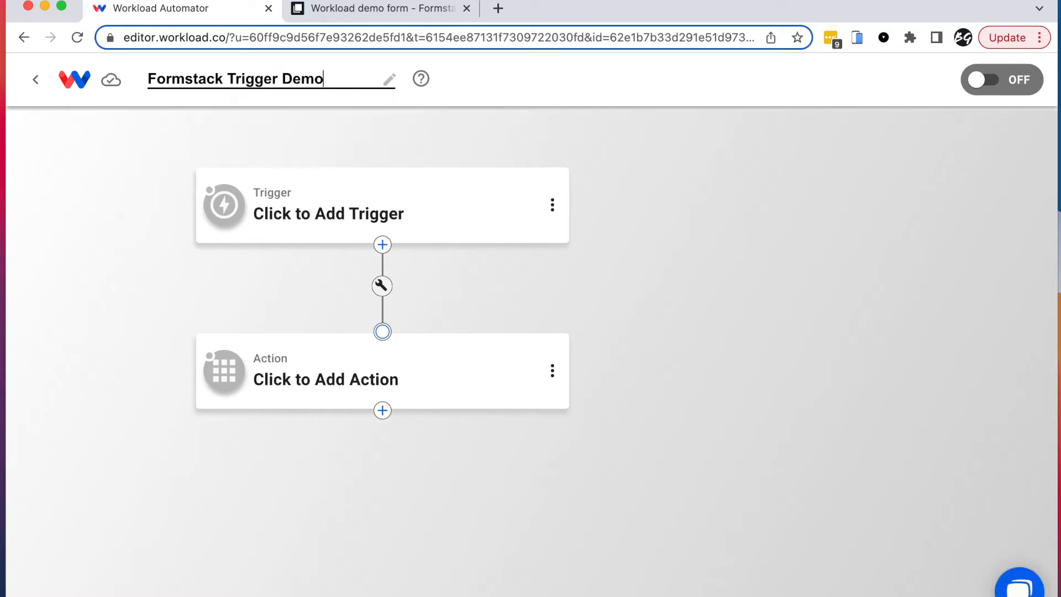
key(Return)
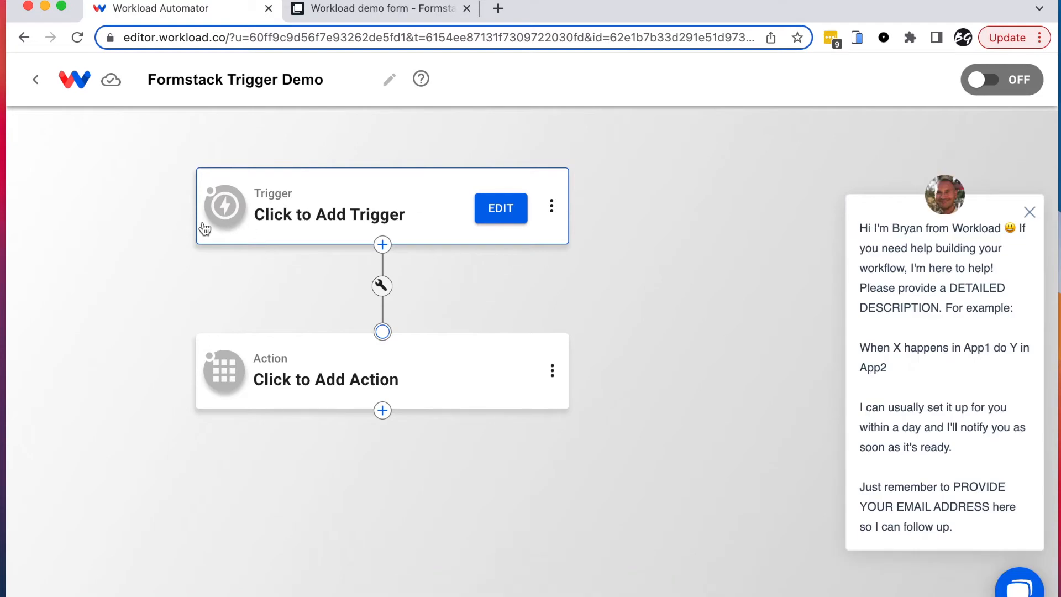
Step: Choose Formstack as the trigger app with the New Form Submission event, then continue to account selection
click(311, 221)
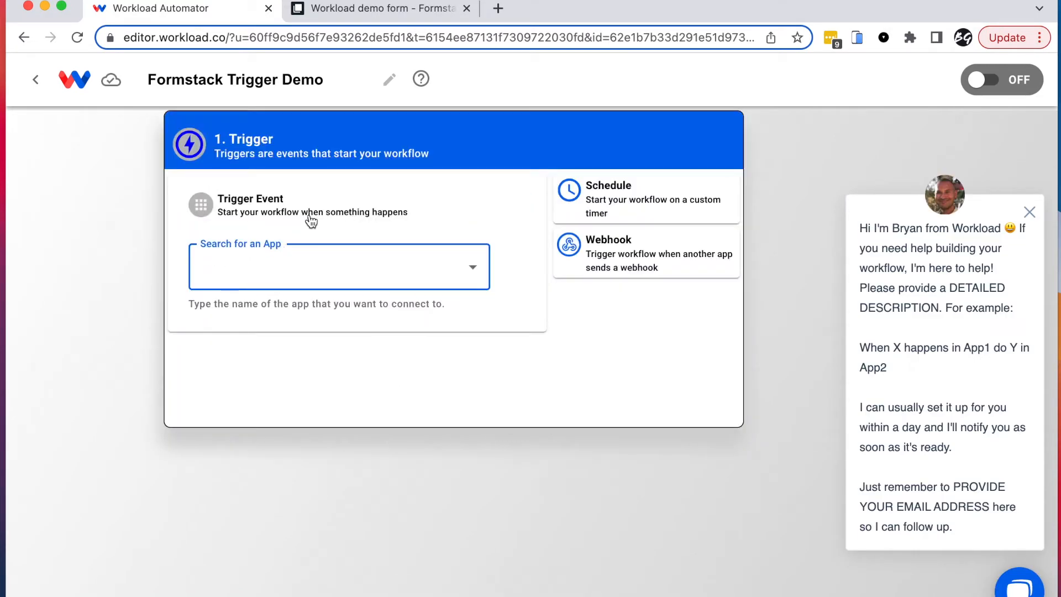
click(281, 269)
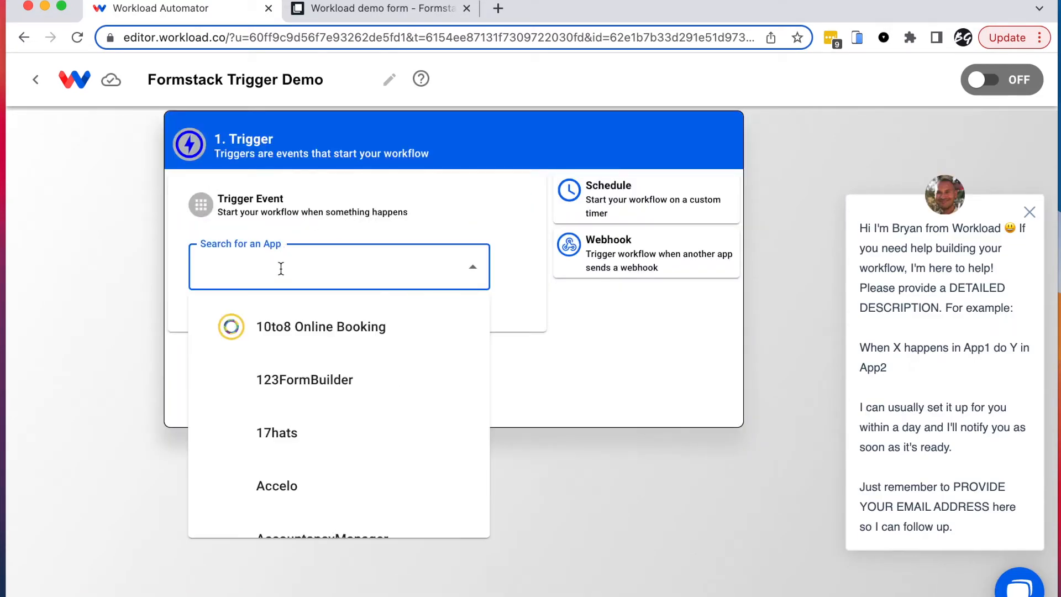
text(formstack)
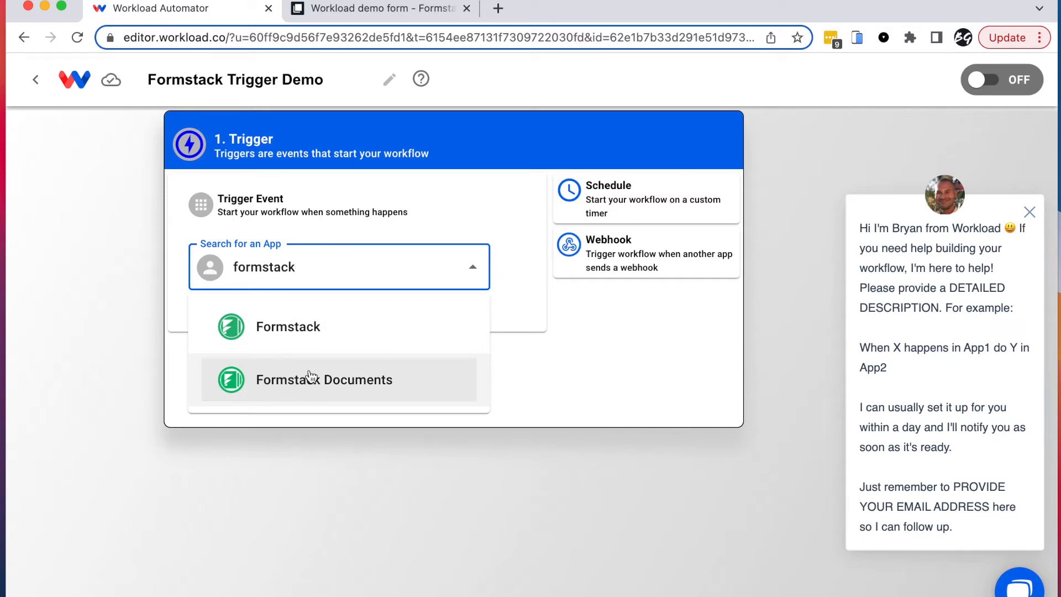
click(269, 332)
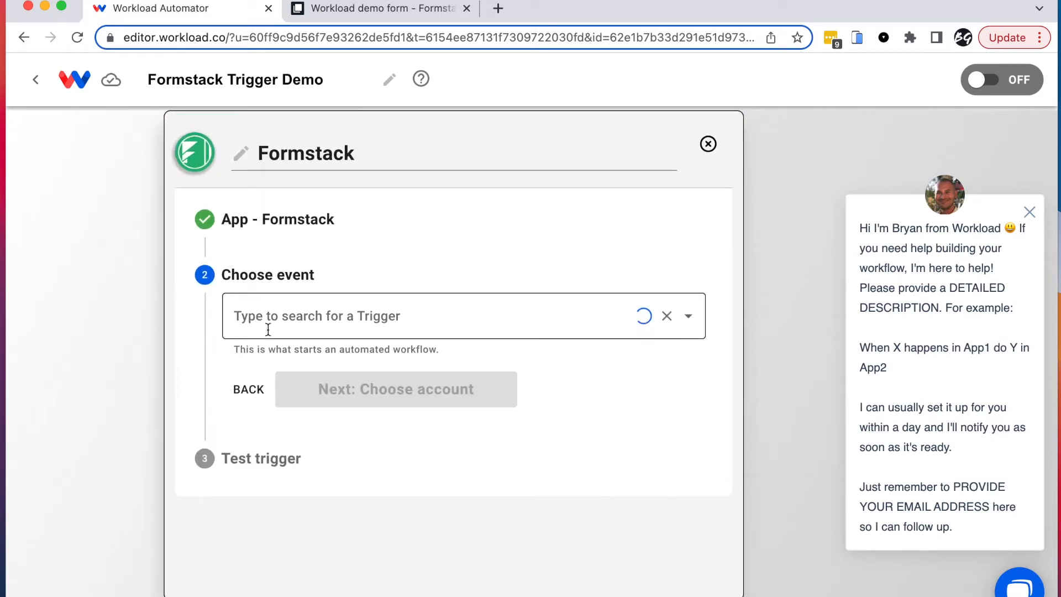
click(310, 315)
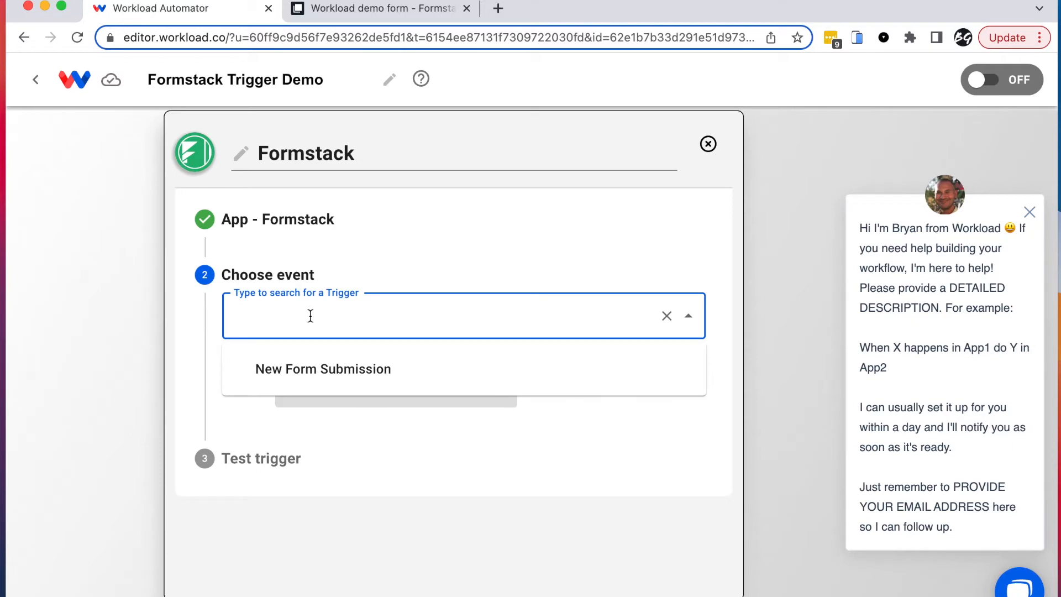
click(324, 373)
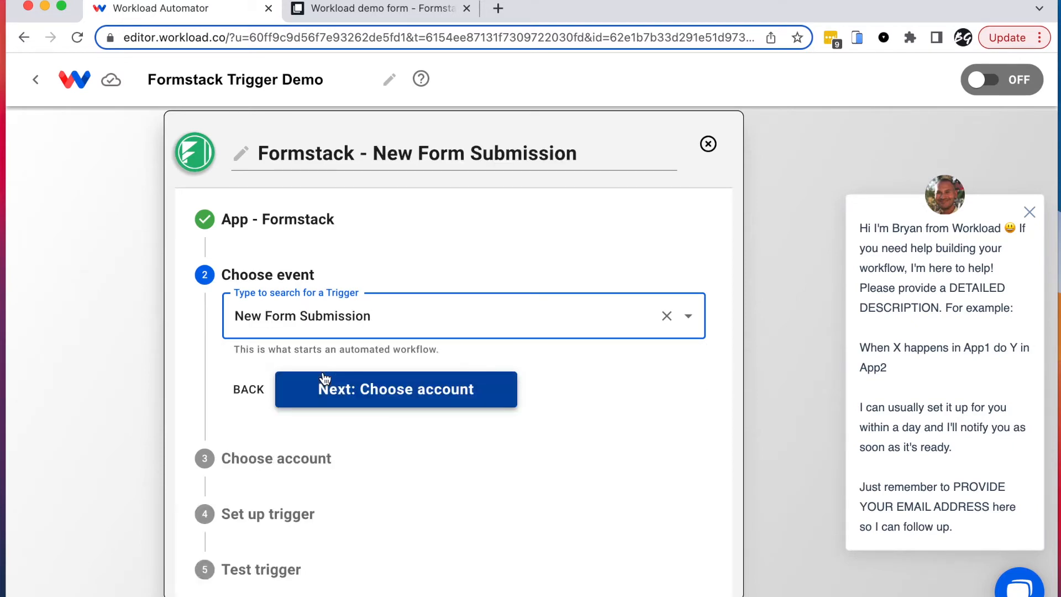
click(388, 393)
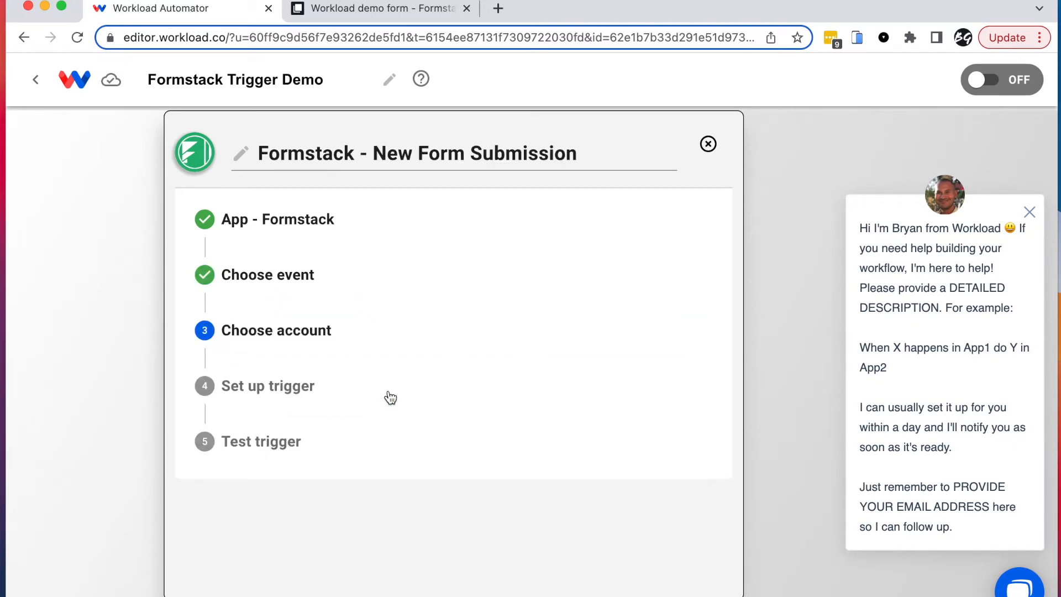
Step: Choose 'Add a new Formstack account' from the Account list to launch the authorization popup
click(299, 388)
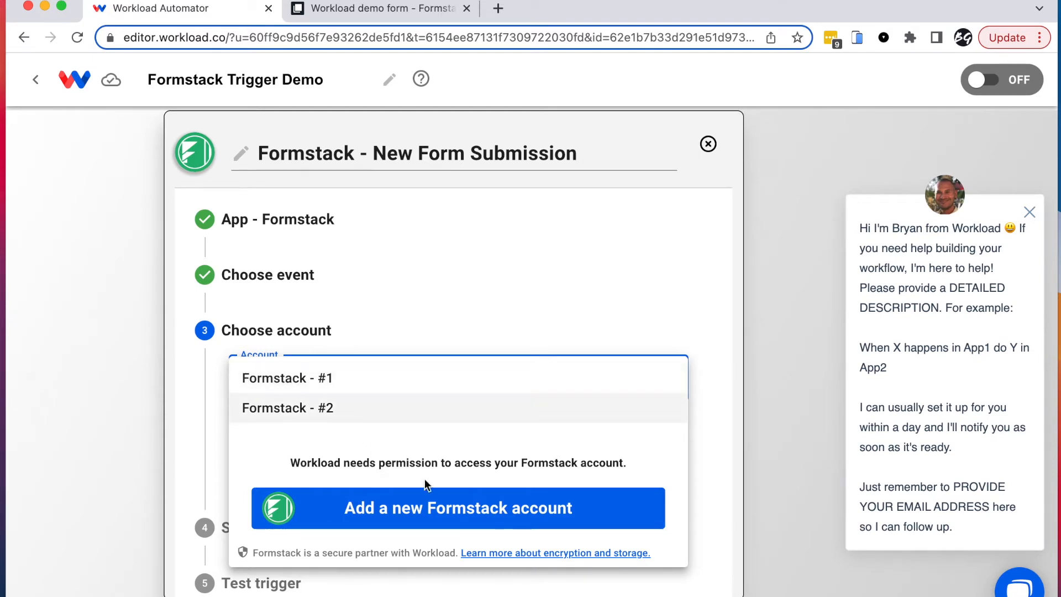
click(426, 518)
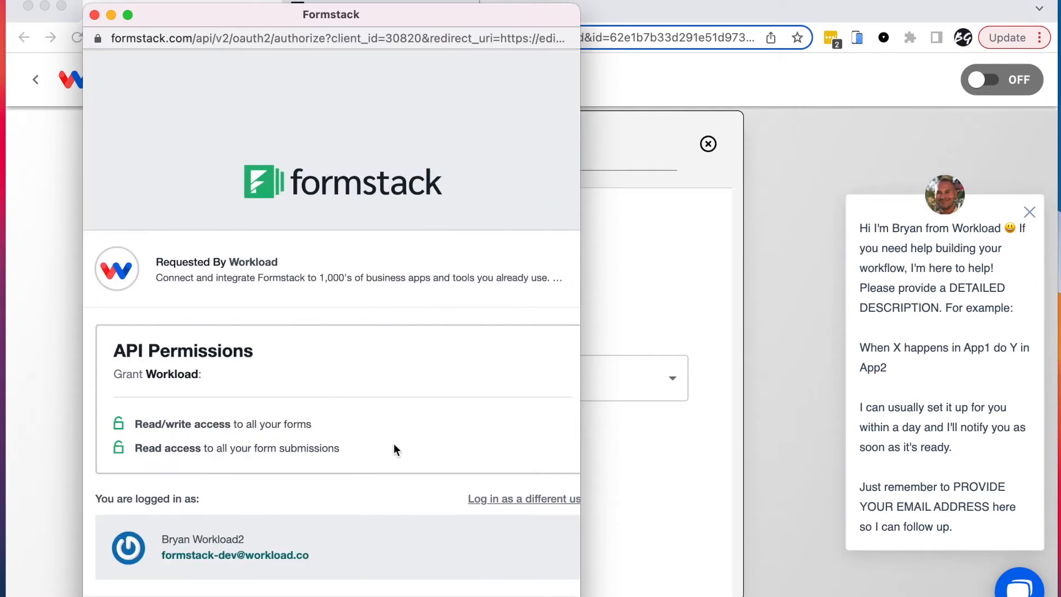
Step: Authorize Workload in the Formstack popup so Formstack - #3 is connected
scroll(394, 444, down, 2)
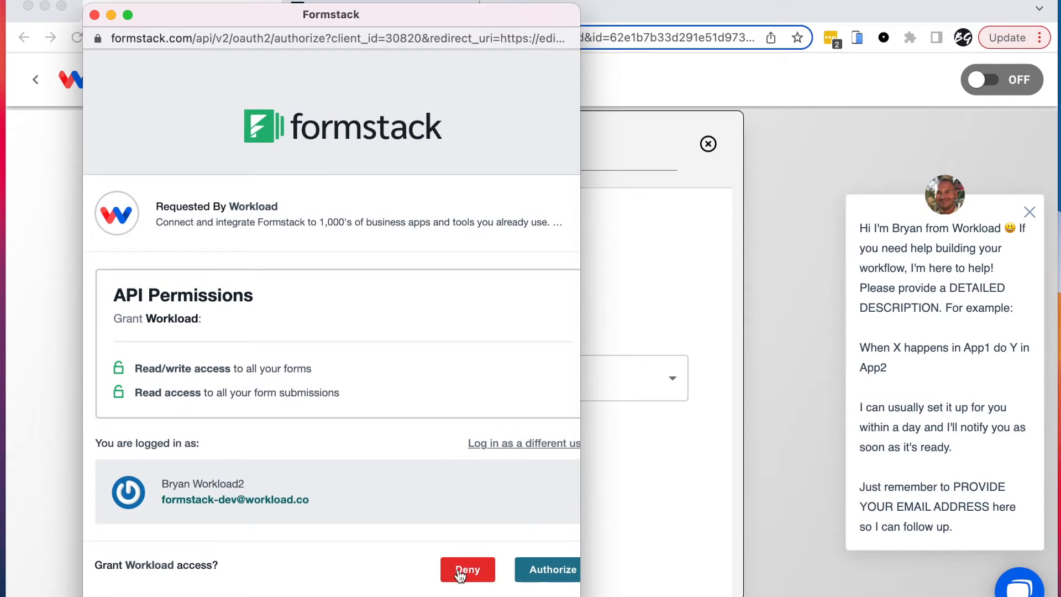
scroll(366, 545, right, 2)
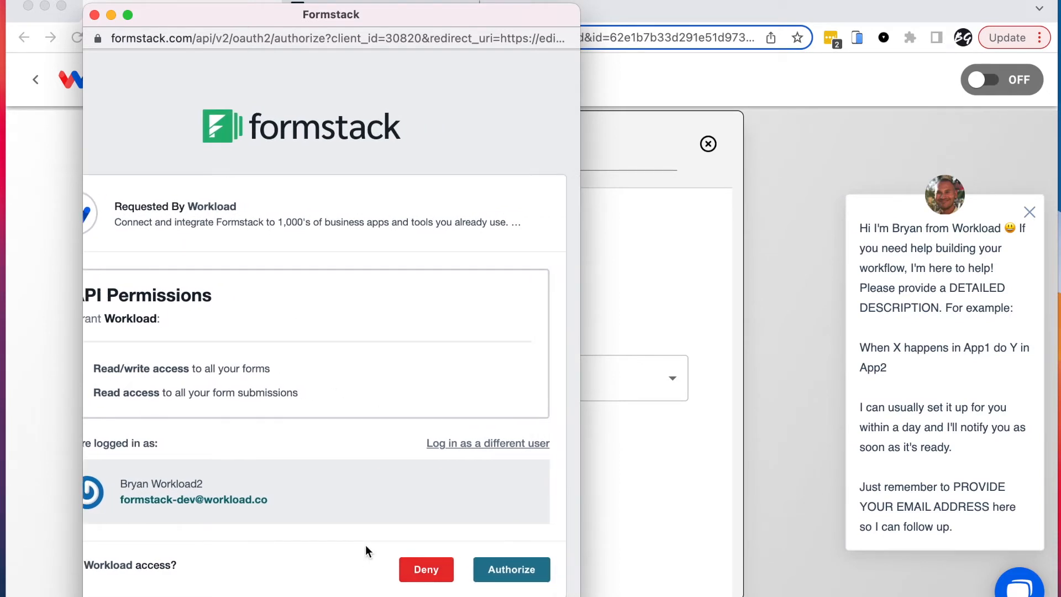
click(512, 570)
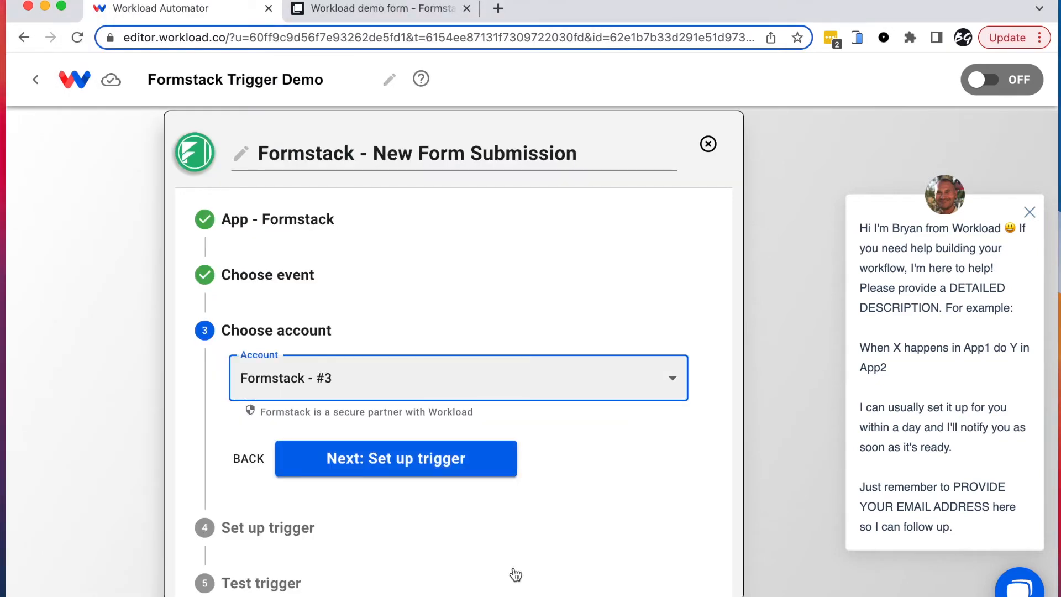
Step: Select Formstack - #3 as the trigger account and continue to trigger setup
click(342, 385)
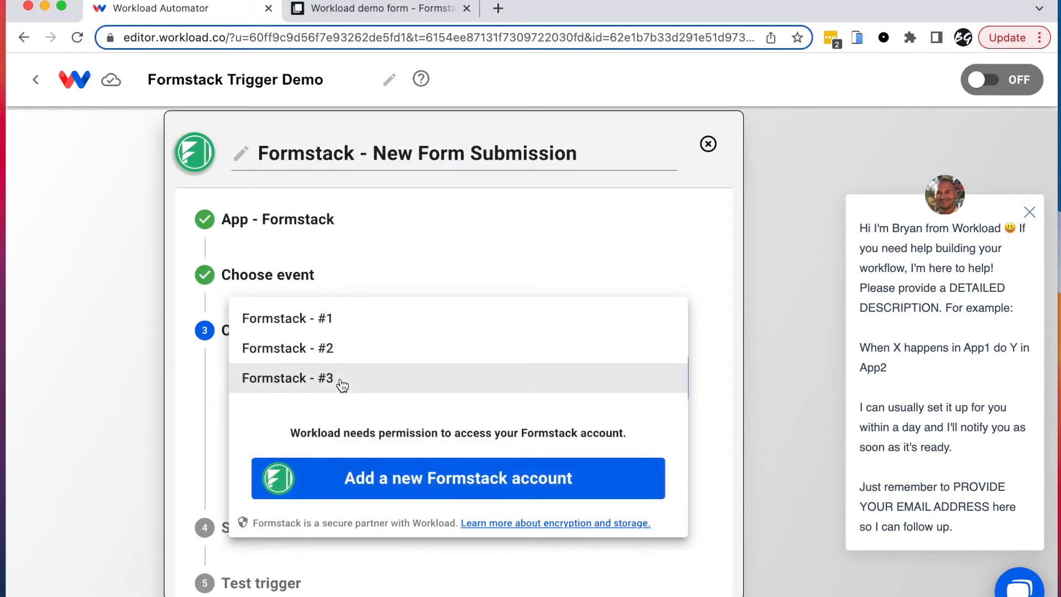
click(303, 378)
click(387, 471)
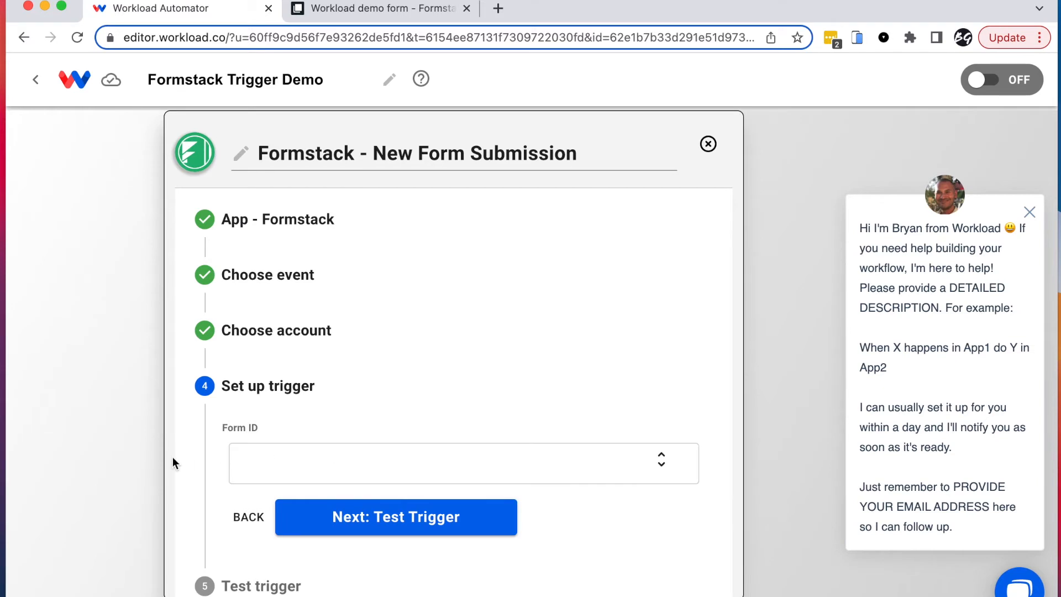
Step: Set the Form ID to the Workload demo form (4890214) and view its live Party RSVP page
scroll(172, 457, down, 1)
click(318, 436)
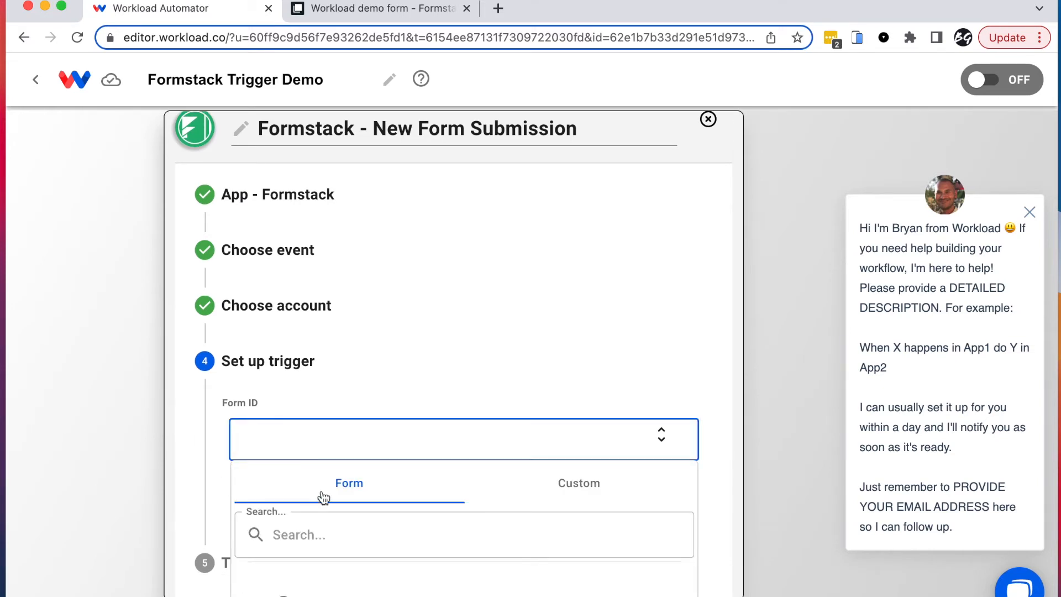
scroll(464, 558, down, 1)
scroll(223, 516, down, 2)
click(382, 520)
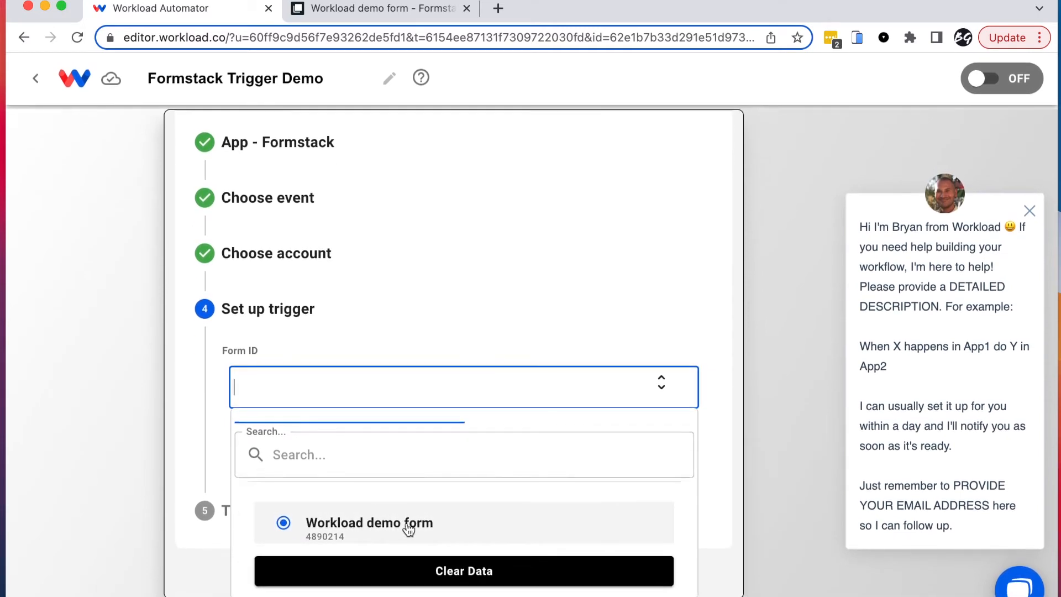
click(340, 523)
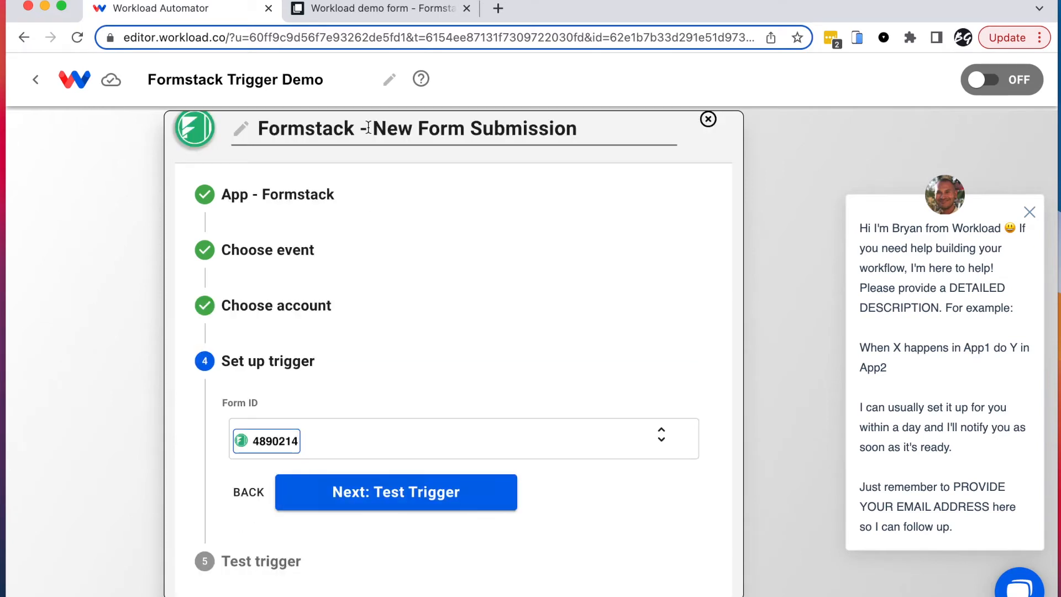
click(369, 8)
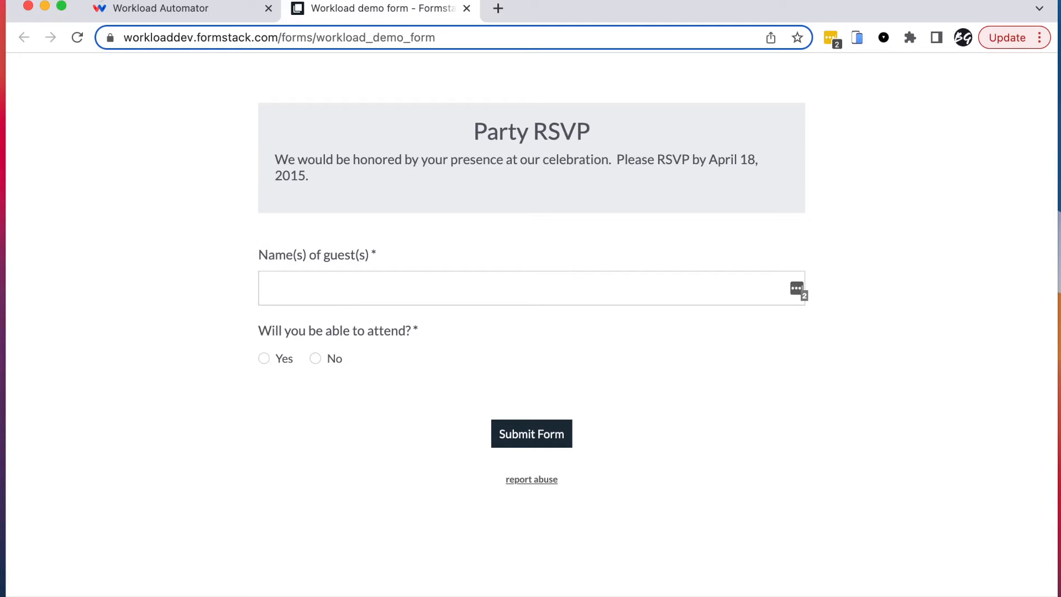
Step: Start the Workload trigger test, then switch to the Formstack Party RSVP form
click(165, 15)
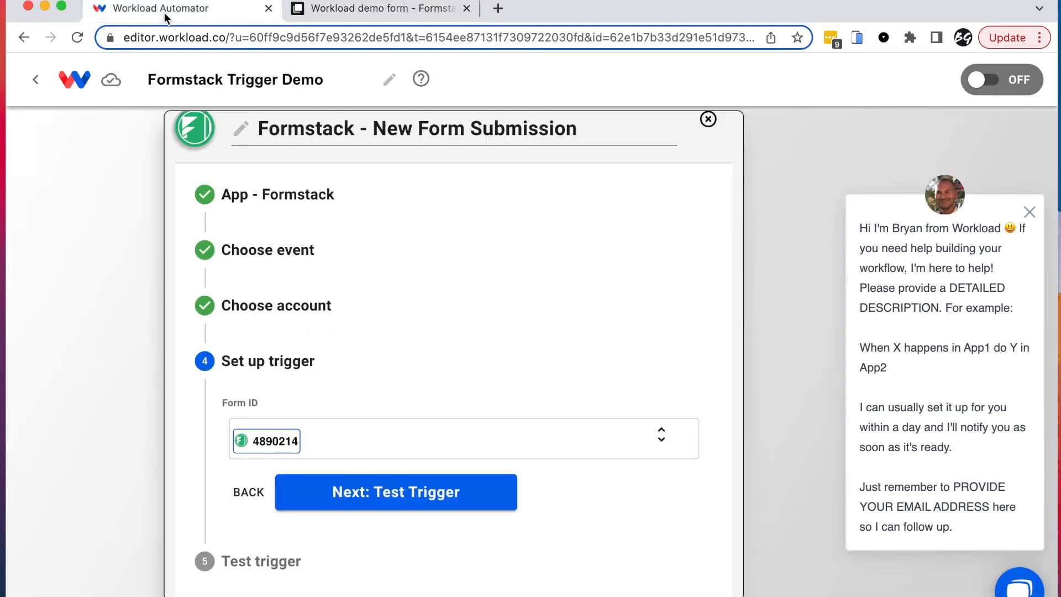
click(392, 498)
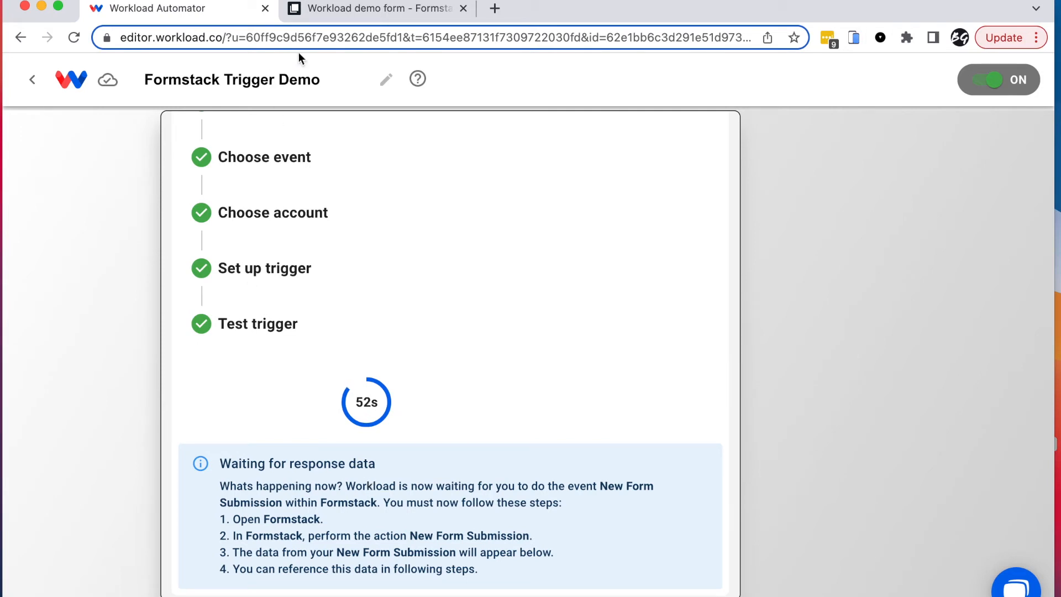
click(363, 12)
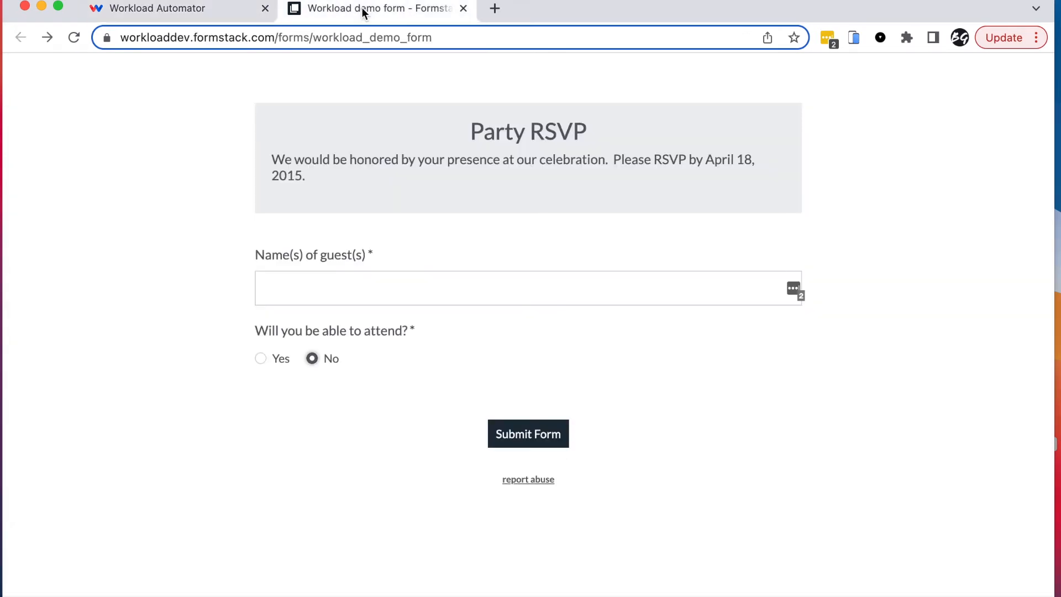
Step: Fill in the guest's name, answer Yes with 4 guests, submit, and check Workload's test result
click(311, 292)
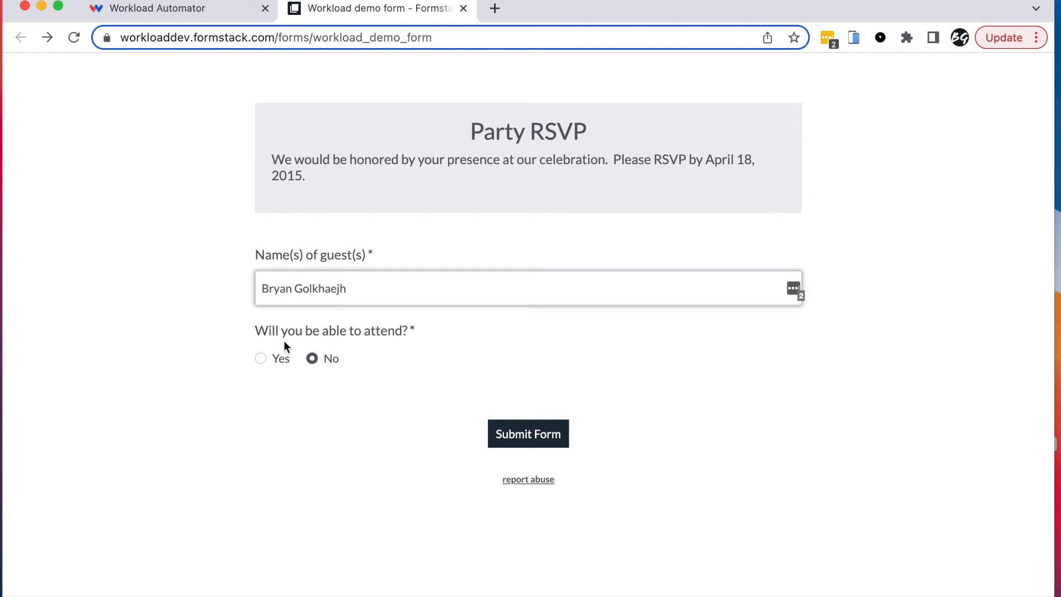
click(260, 353)
click(349, 420)
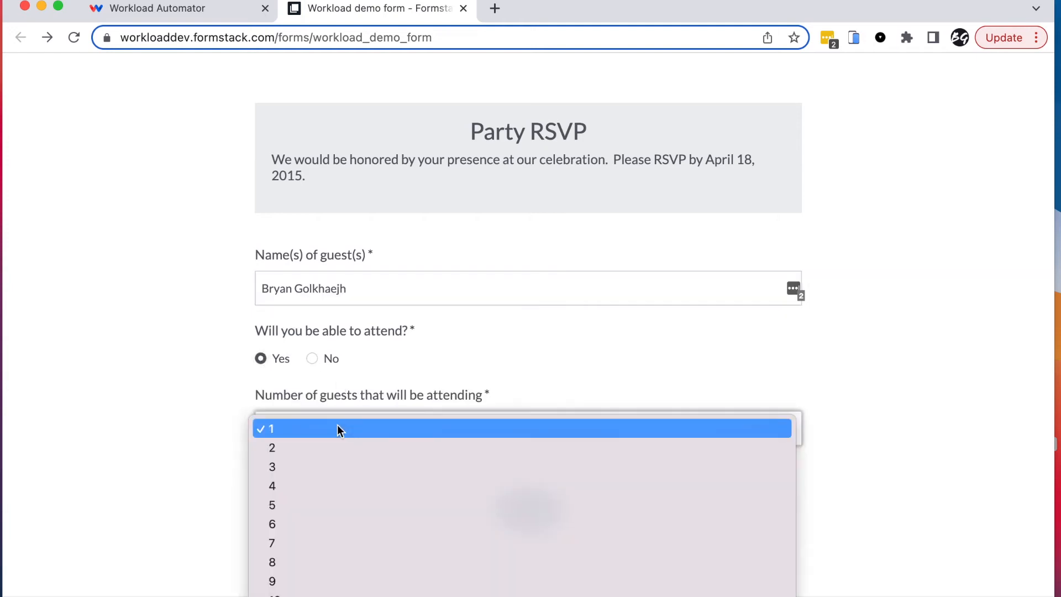
click(288, 485)
click(542, 521)
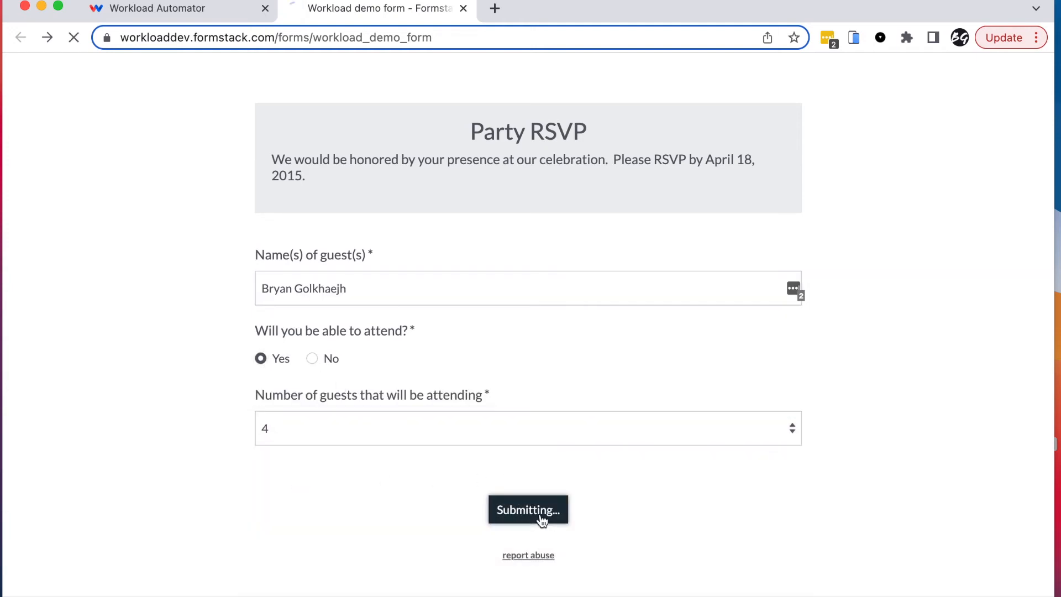
click(158, 10)
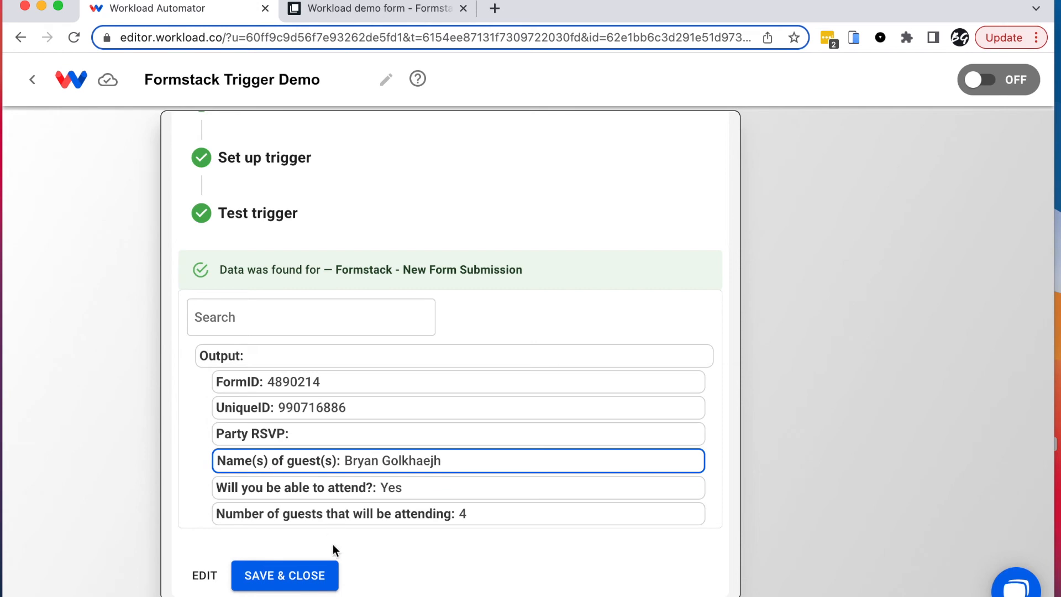
Step: Save and close the trigger, then open the 'Click to Add Action' card
click(284, 574)
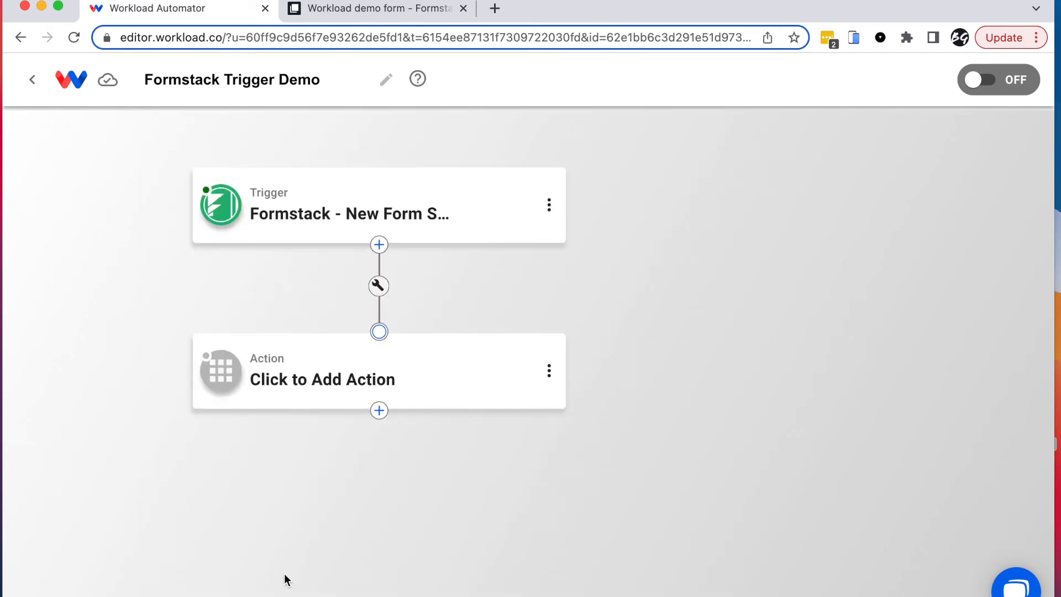
click(309, 382)
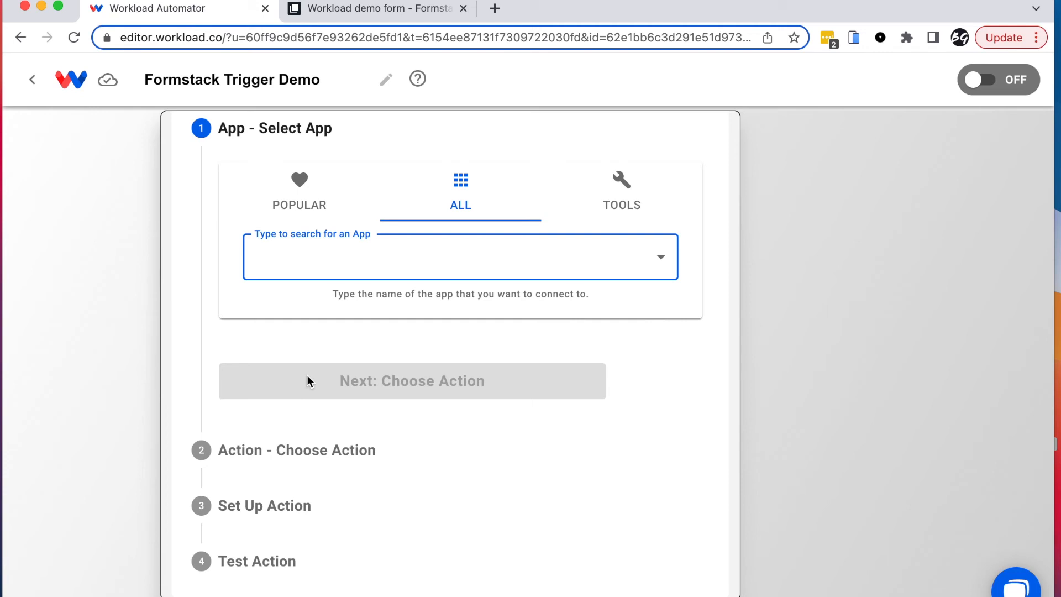
click(622, 201)
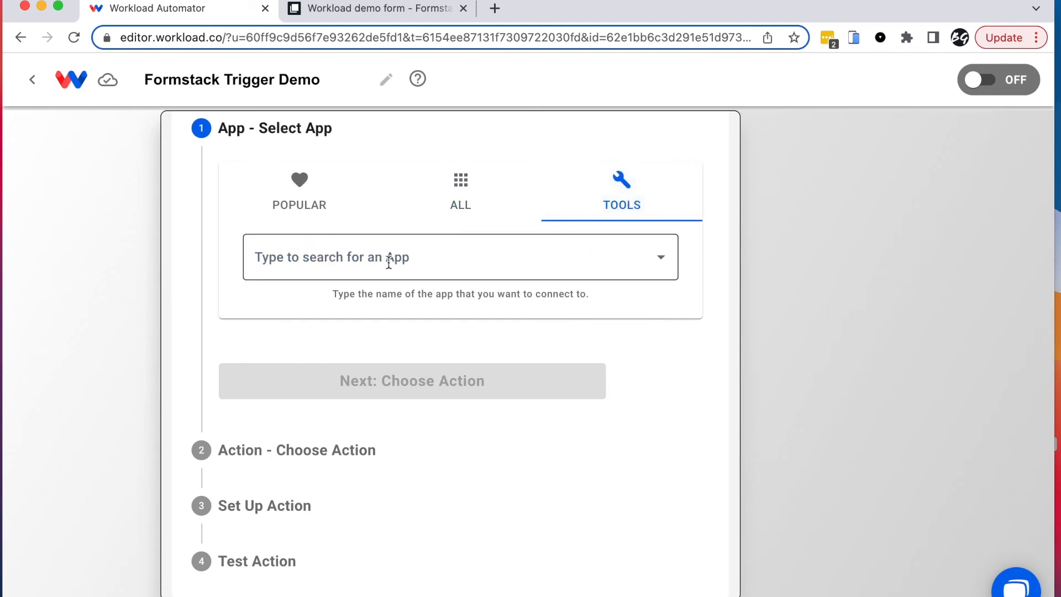
click(389, 259)
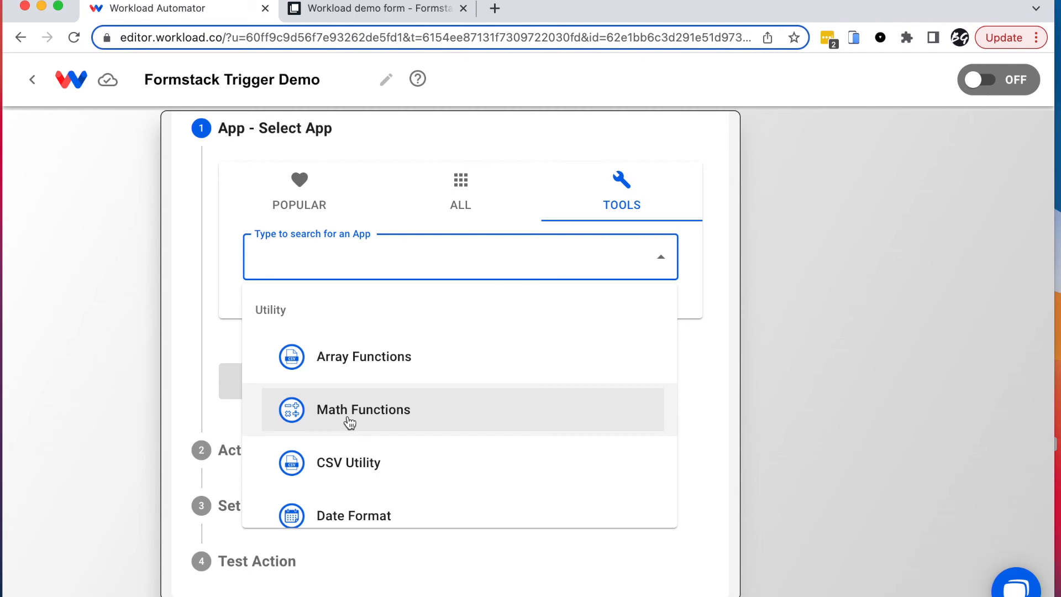
scroll(387, 462, down, 3)
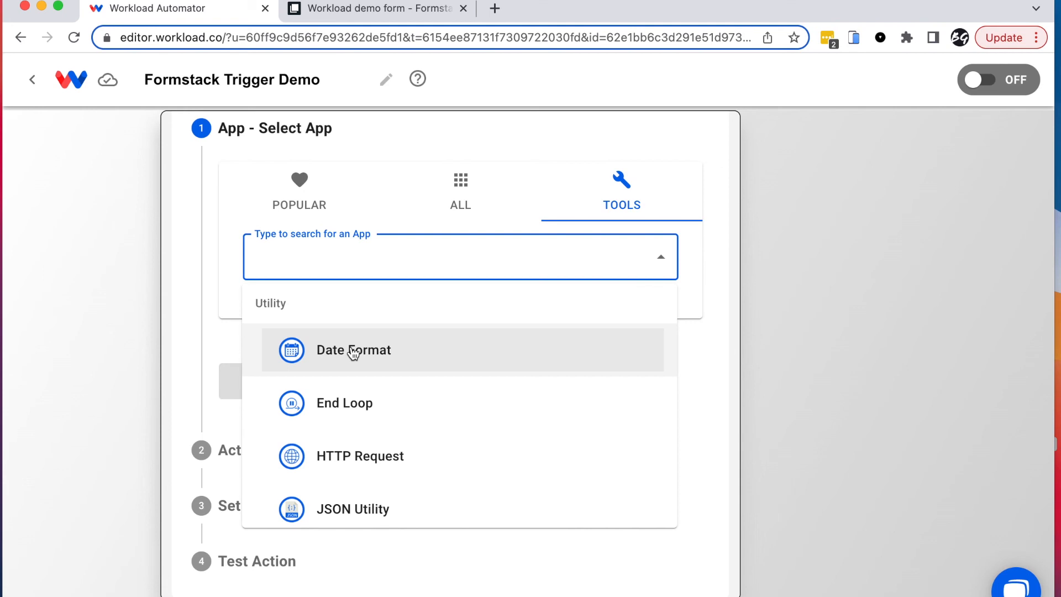
click(410, 470)
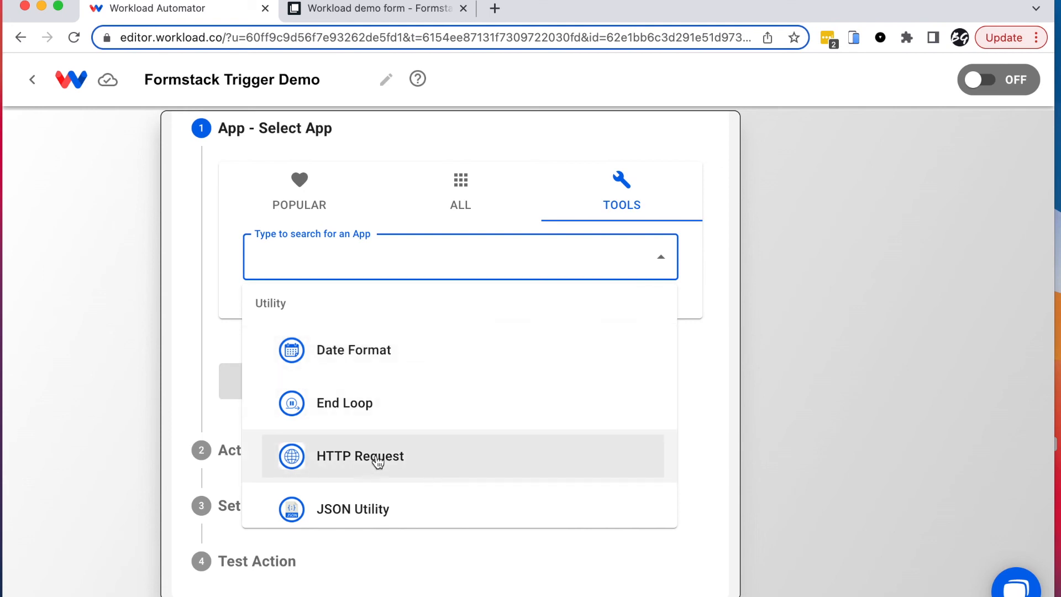
scroll(380, 457, down, 9)
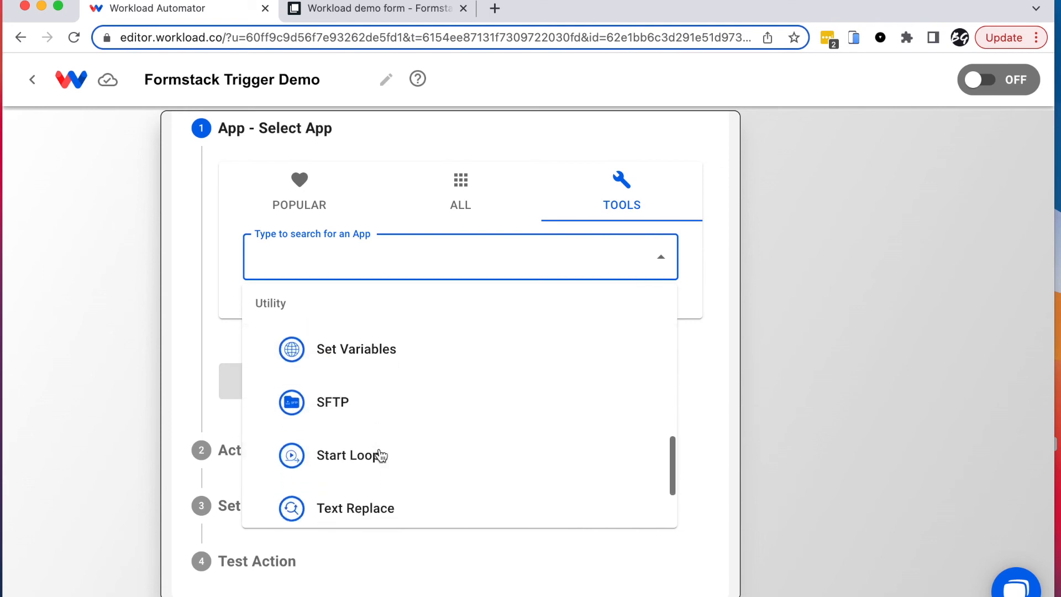
scroll(381, 456, down, 2)
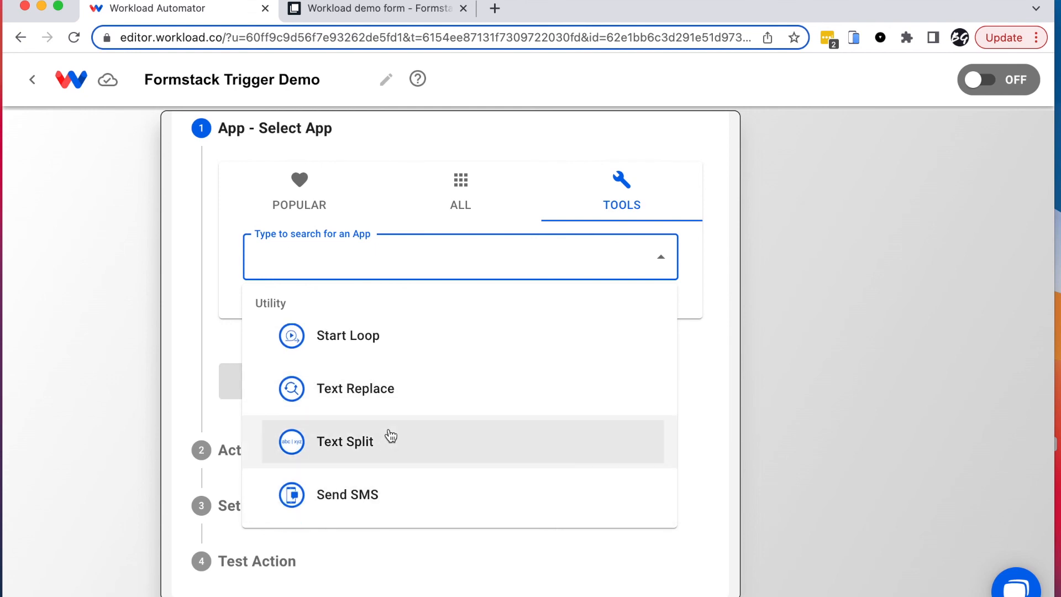
scroll(390, 436, up, 1)
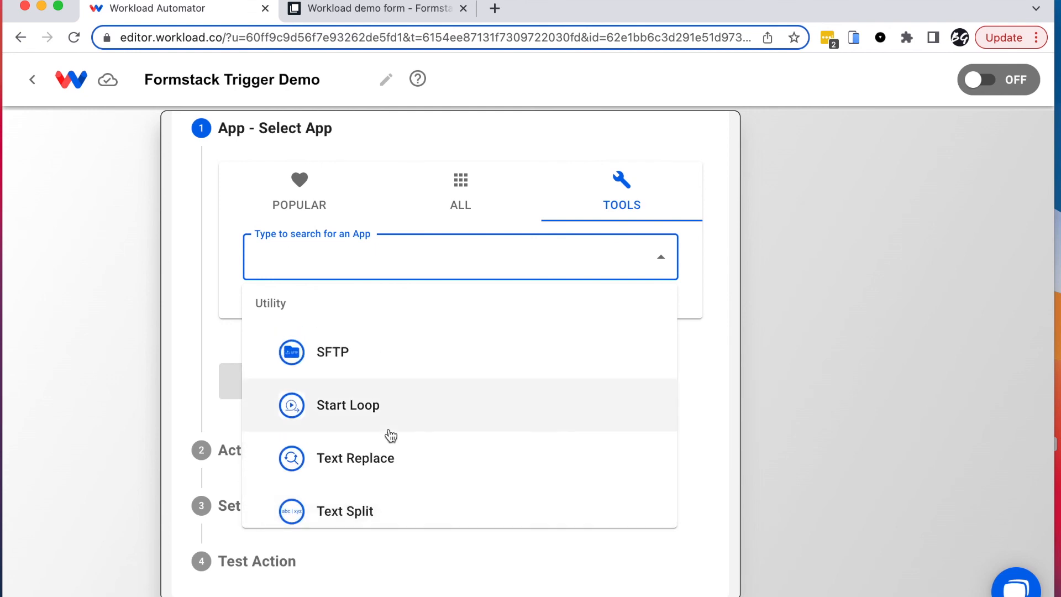
scroll(391, 436, up, 4)
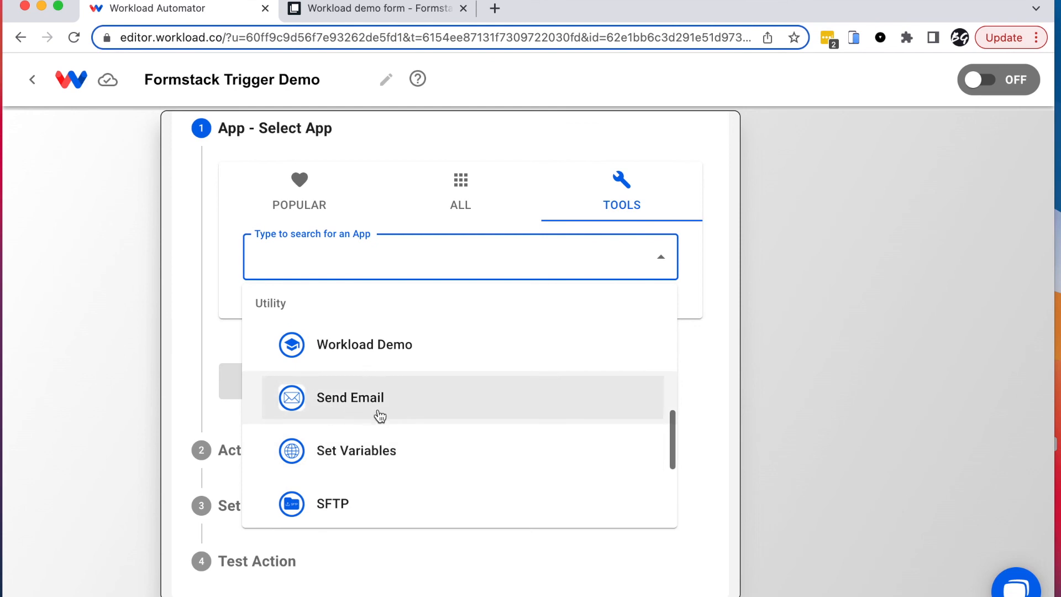
scroll(412, 426, up, 3)
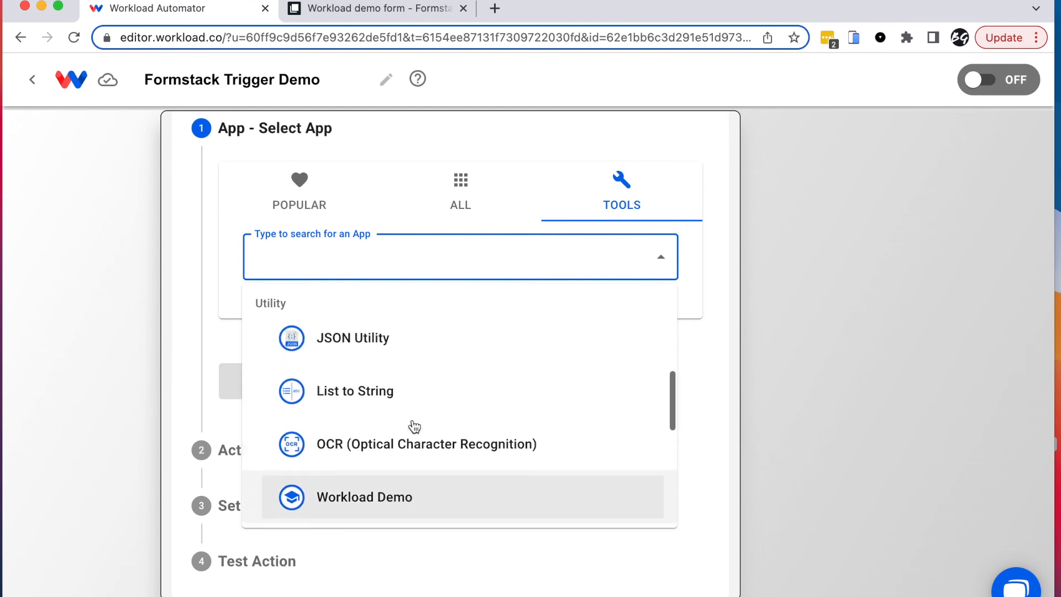
scroll(414, 427, up, 5)
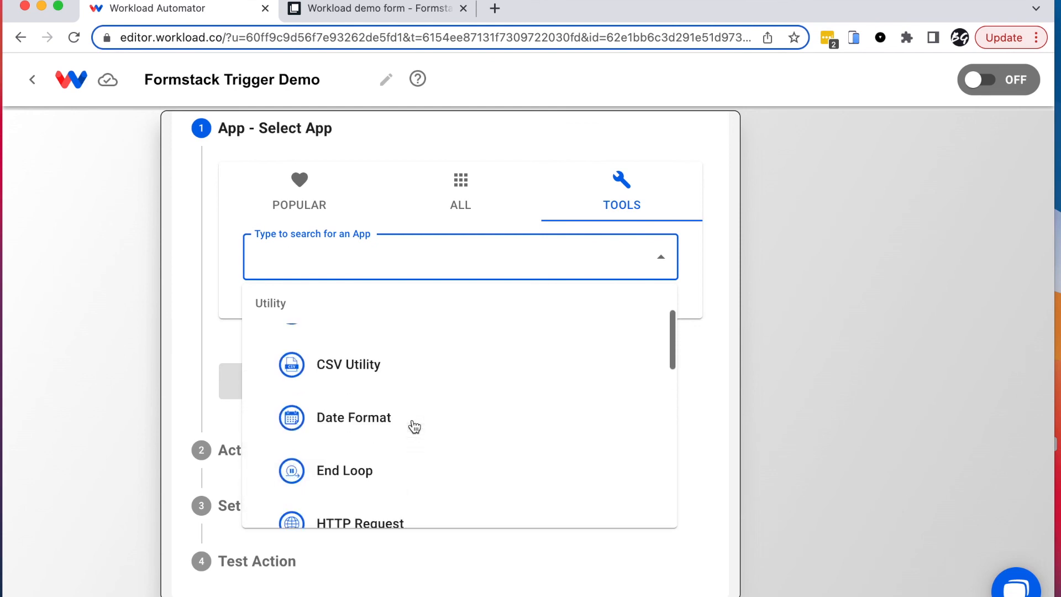
click(461, 190)
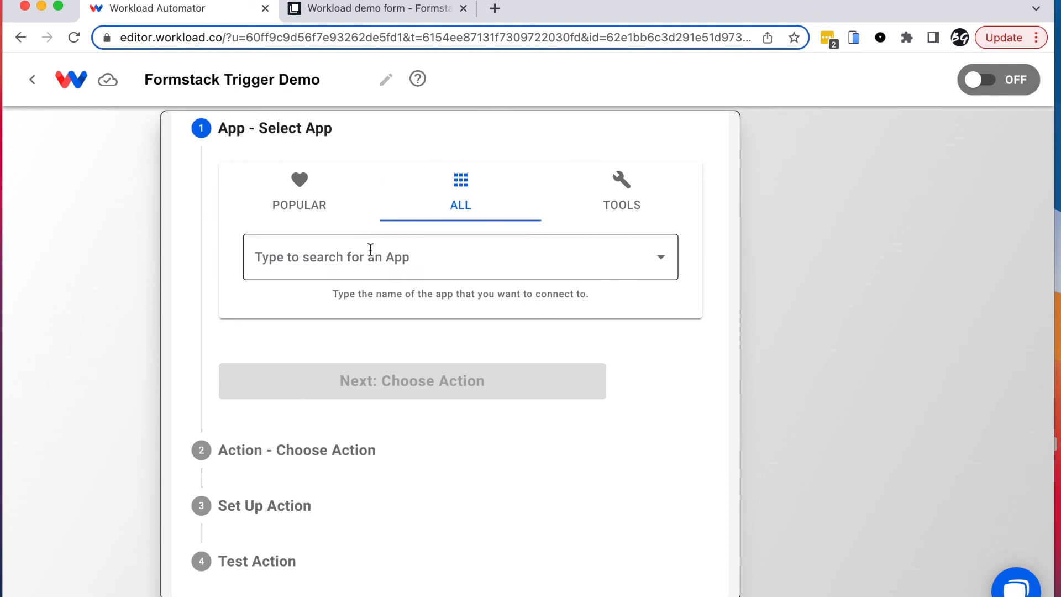
scroll(391, 457, down, 5)
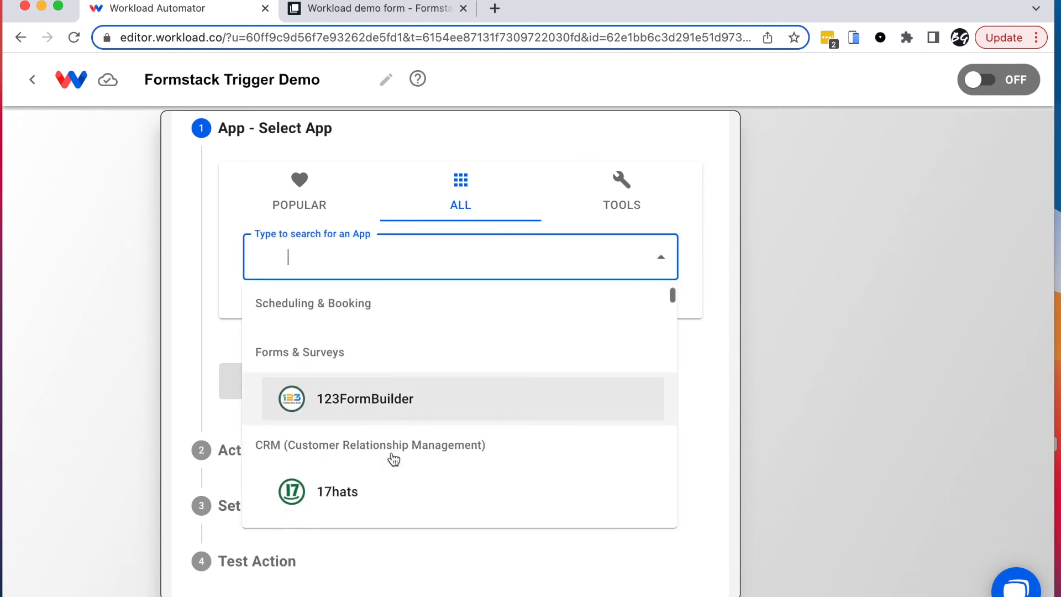
scroll(393, 459, down, 10)
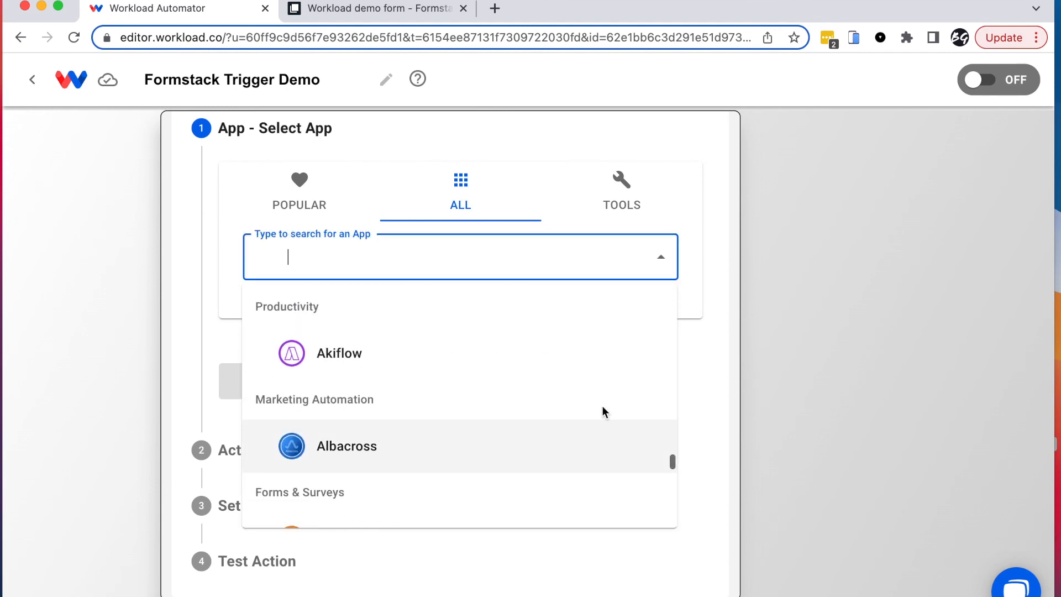
click(705, 339)
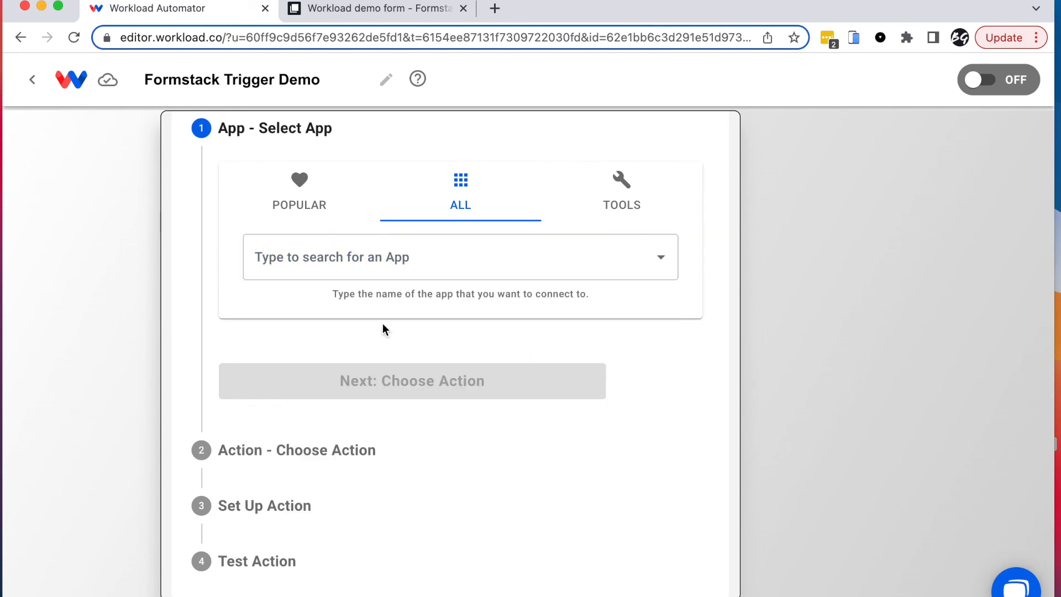